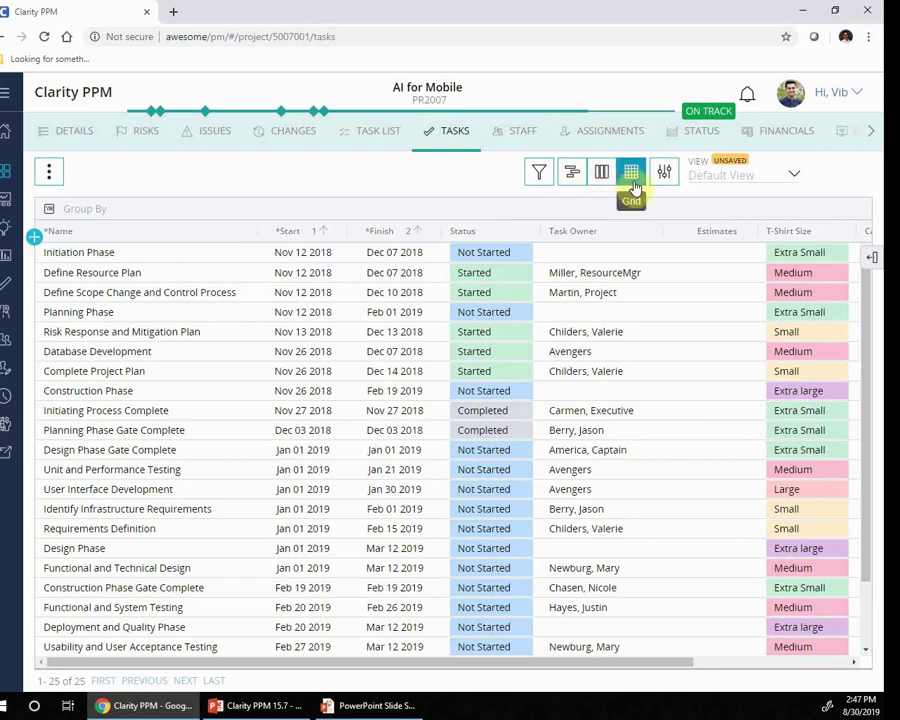
Step: Show the project tasks as a Gantt timeline and slightly widen the chart area beside the task list
left_click(573, 186)
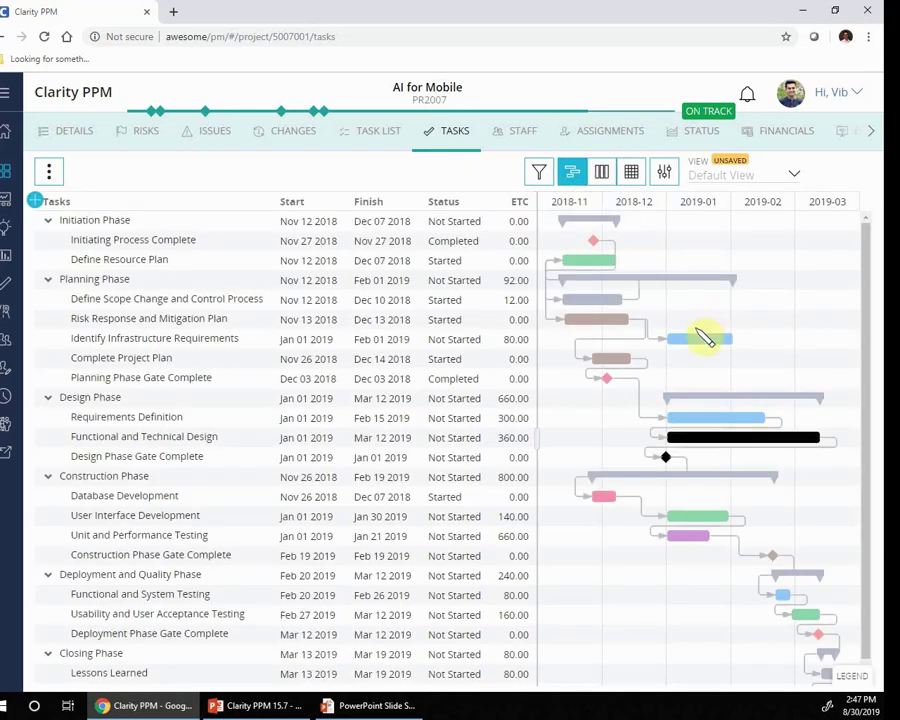
left_click(705, 337)
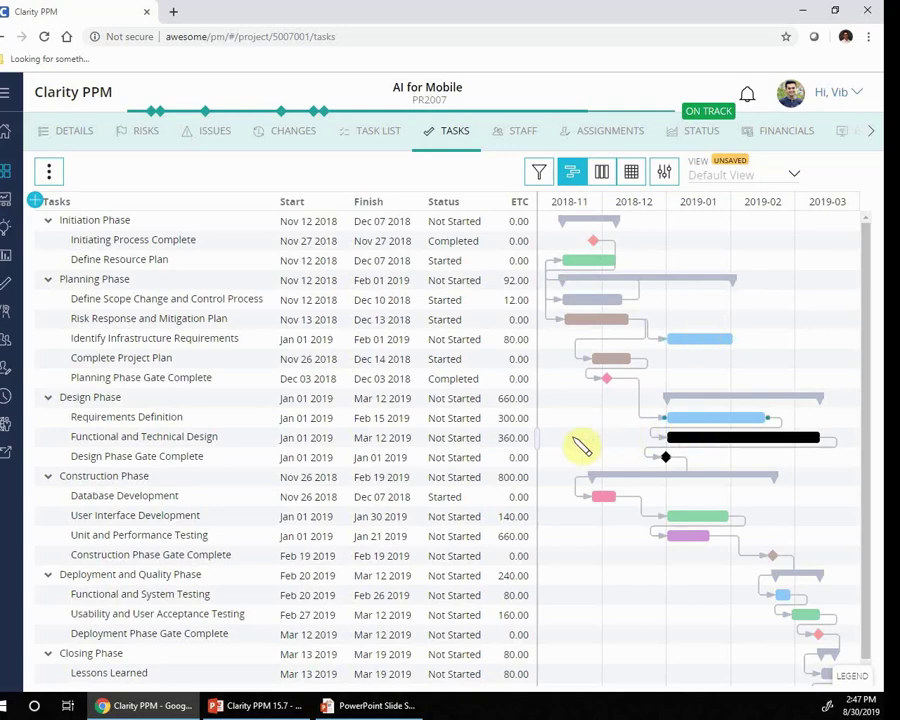
left_click_drag(539, 437, 515, 437)
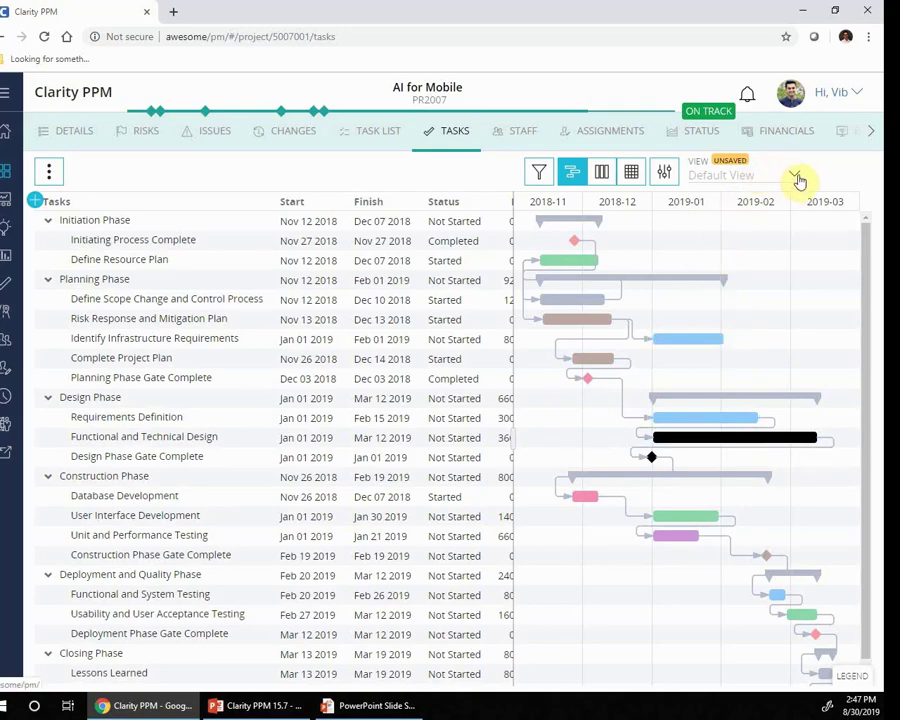
Step: Review the detail fields of the Define Resource Plan task, including dates, status, owner and T-shirt size
left_click(314, 265)
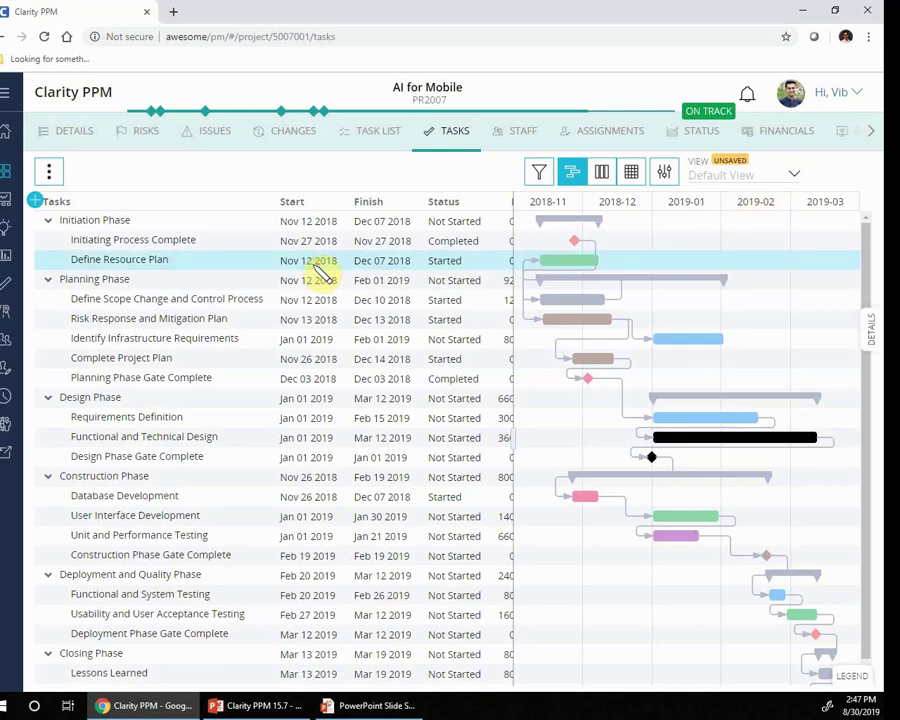
left_click(868, 338)
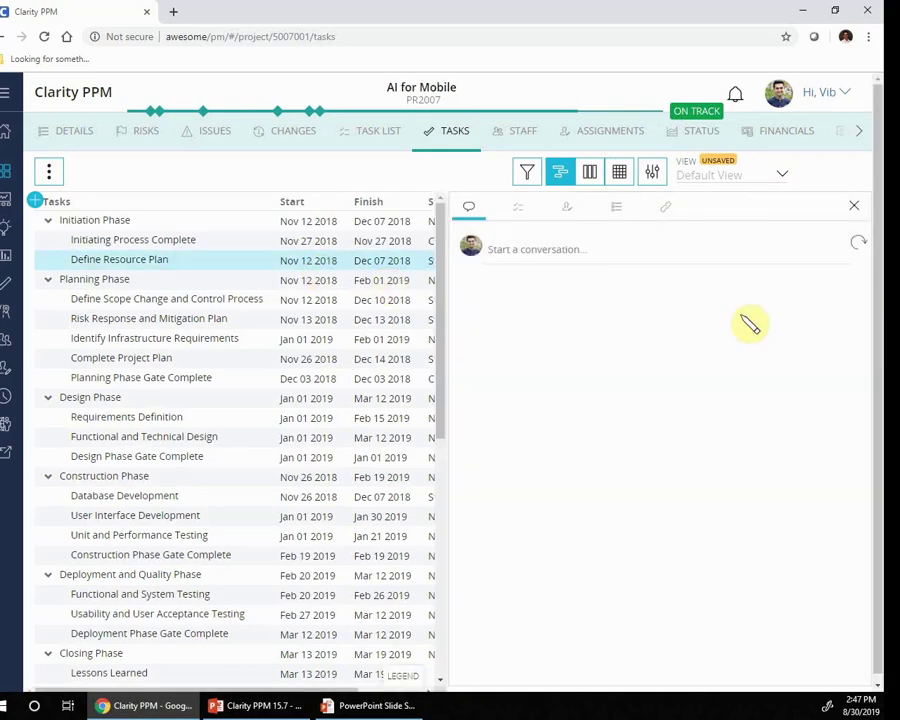
left_click(619, 212)
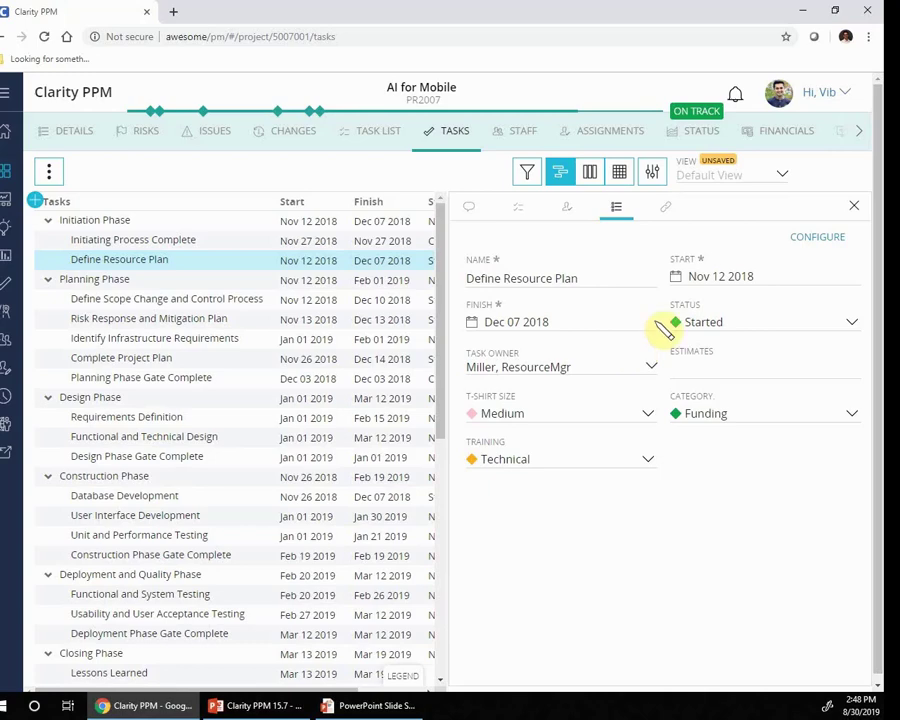
left_click(847, 208)
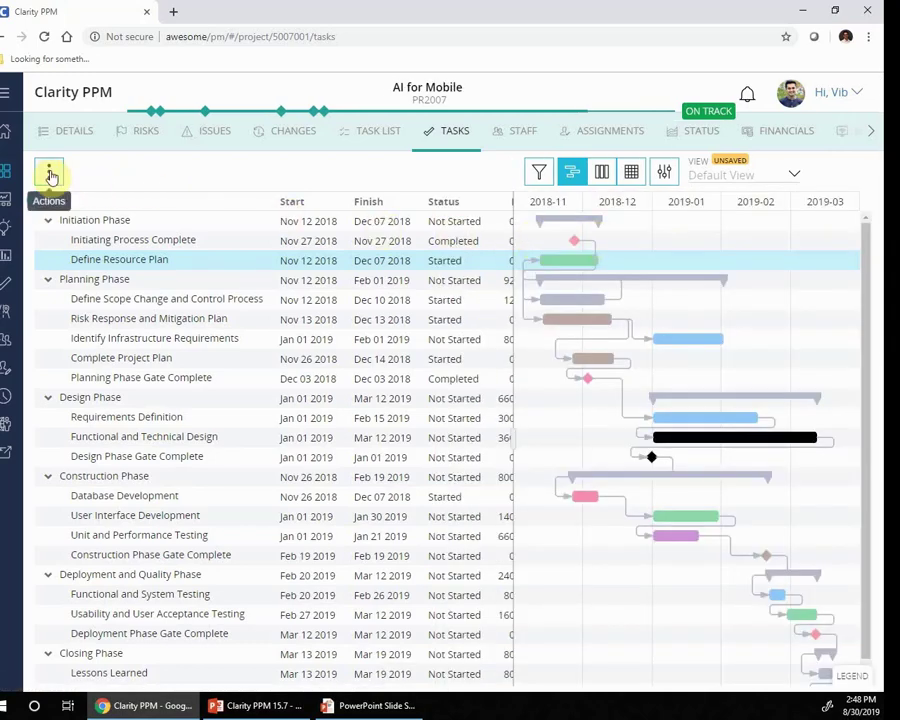
left_click(50, 176)
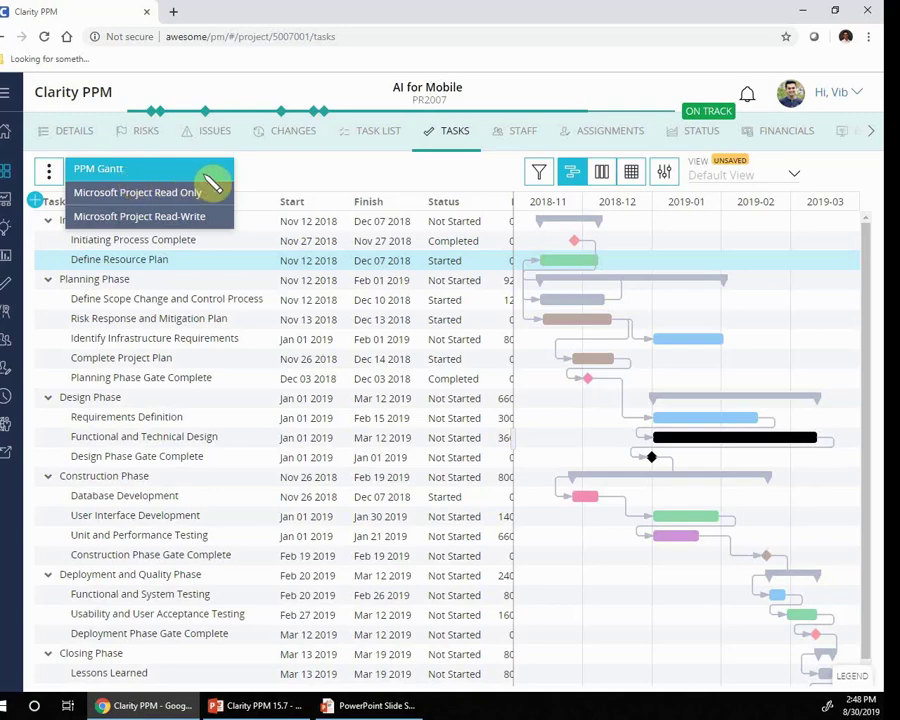
left_click(293, 178)
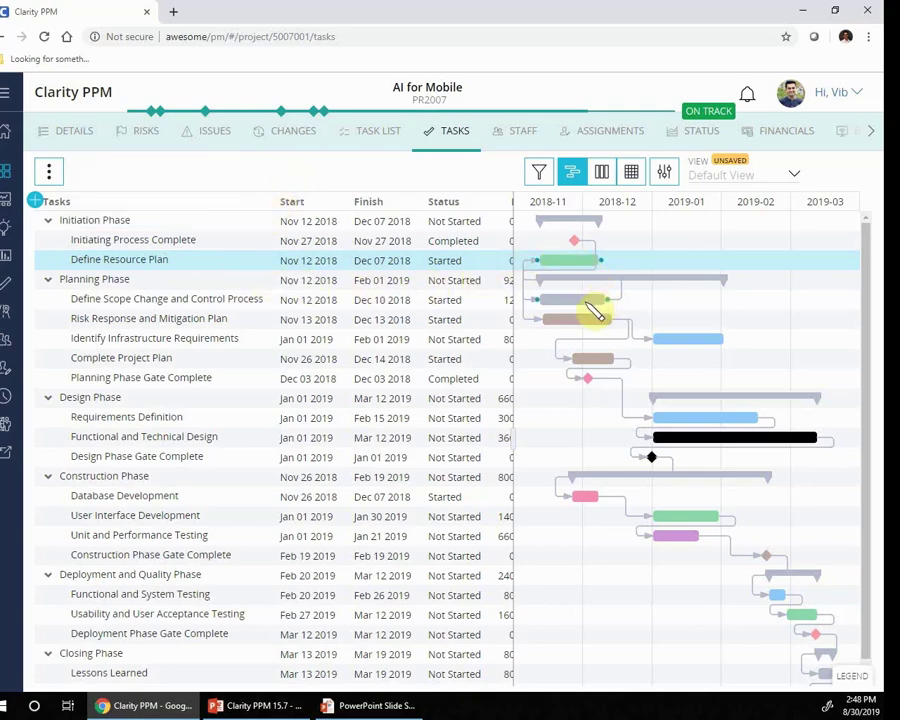
Step: Try to reschedule the Define Scope Change and Control Process task by shifting its Gantt bar several weeks later
mouse_move(590, 303)
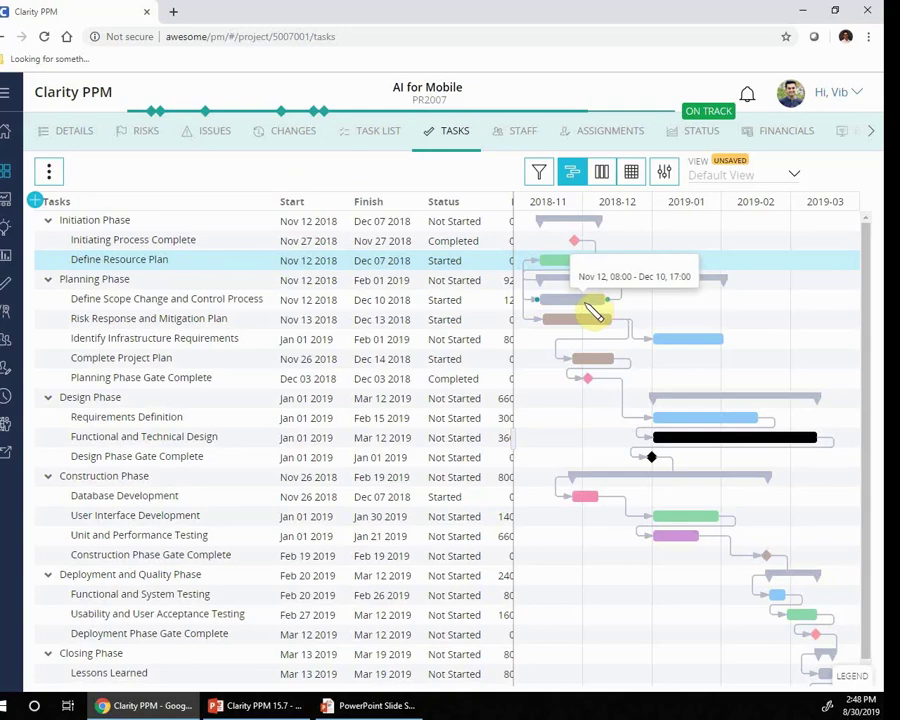
left_click_drag(595, 305, 647, 307)
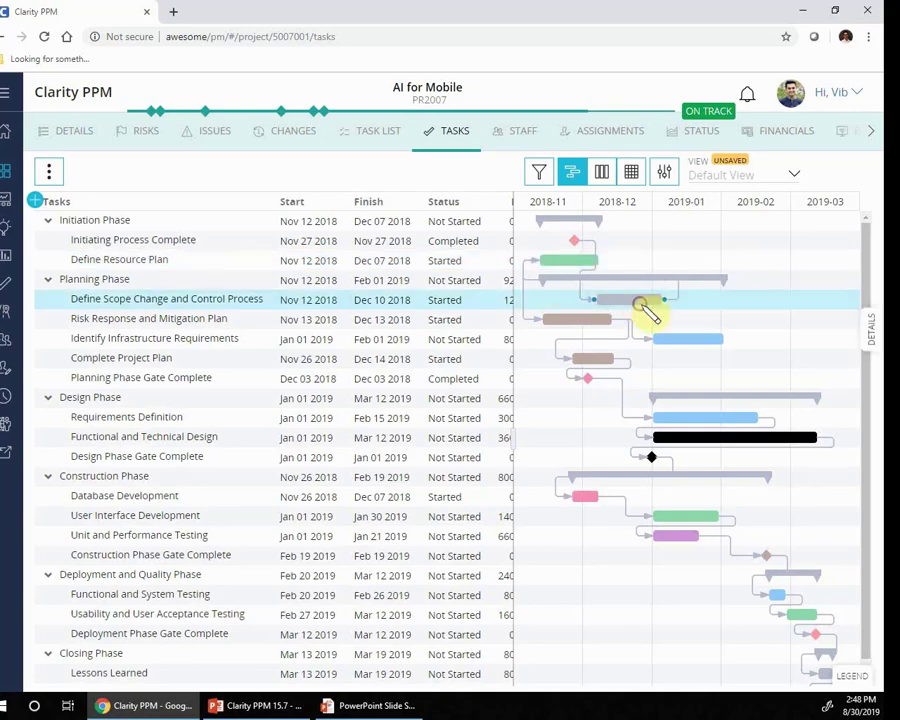
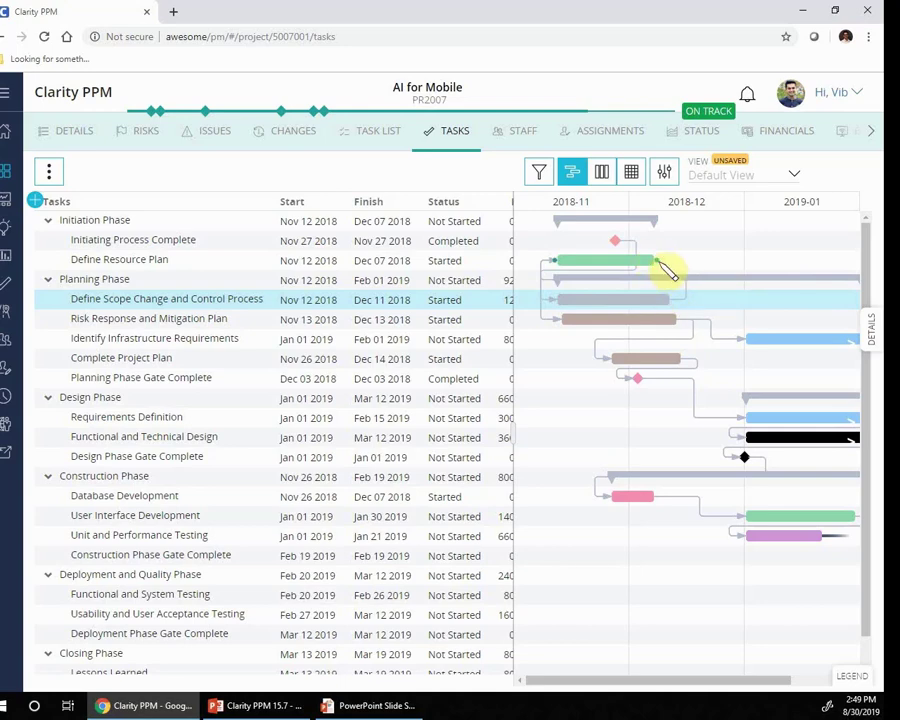
Step: Try to link the end of Define Resource Plan to the start of Identify Infrastructure Requirements as a dependency
left_click_drag(657, 261, 749, 339)
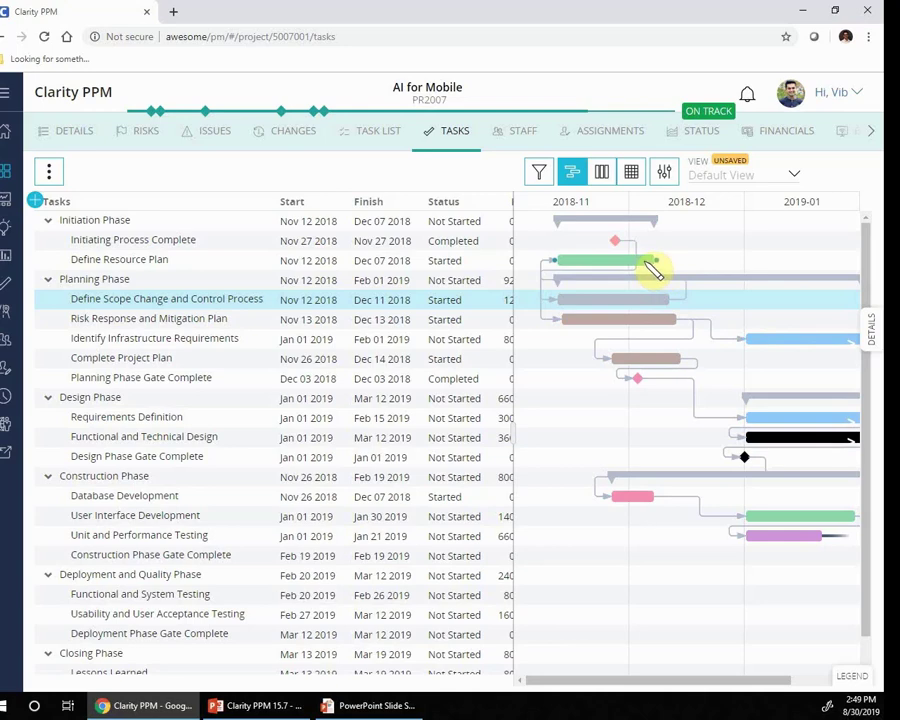
left_click_drag(652, 268, 772, 345)
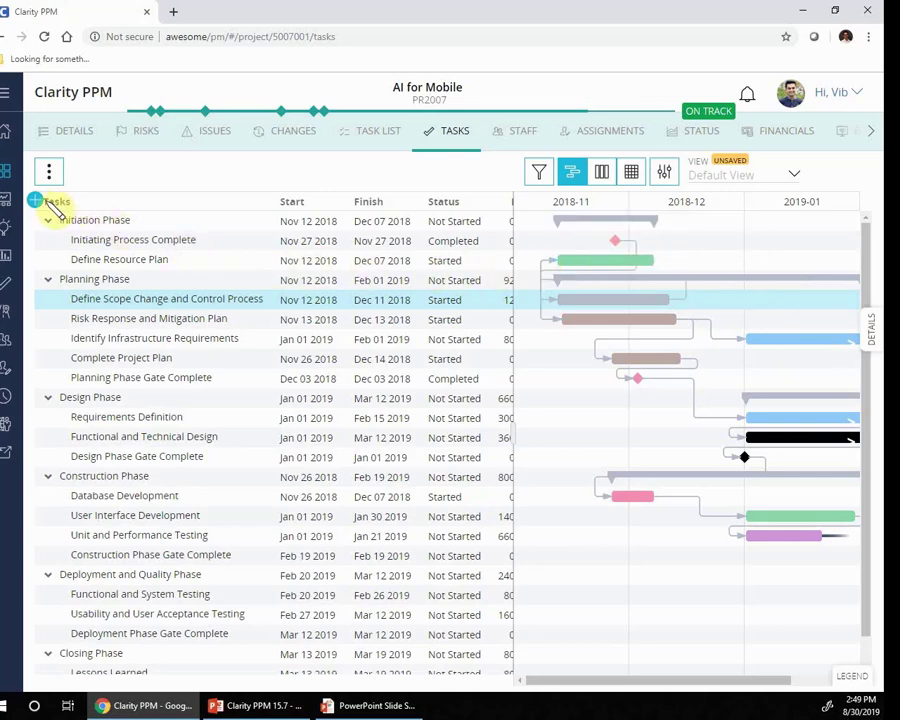
Step: Insert a child task under Initiation Phase and name it Scope definition
right_click(124, 224)
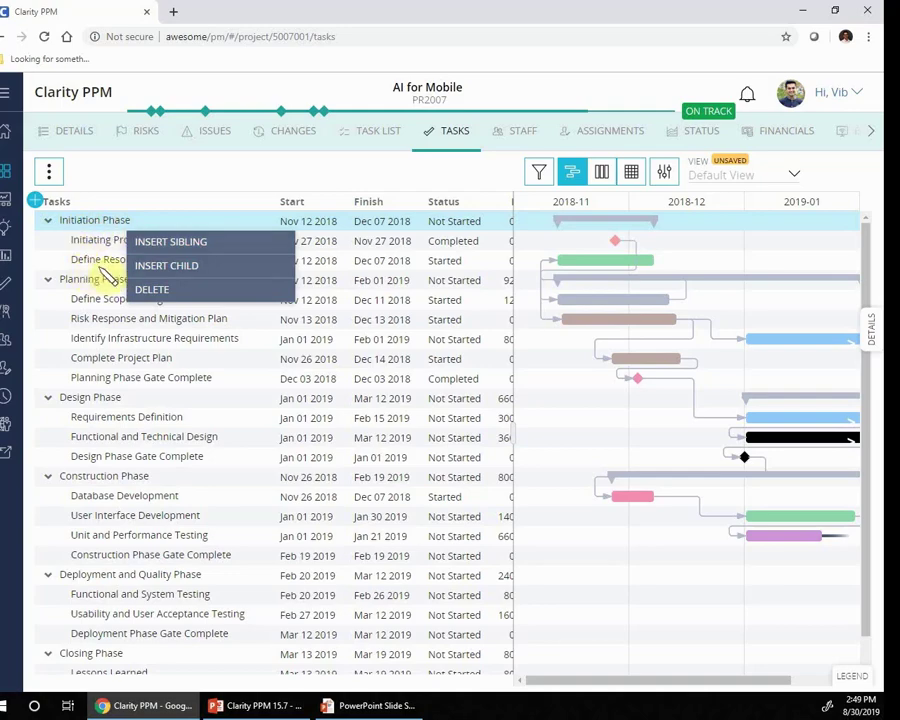
left_click(183, 276)
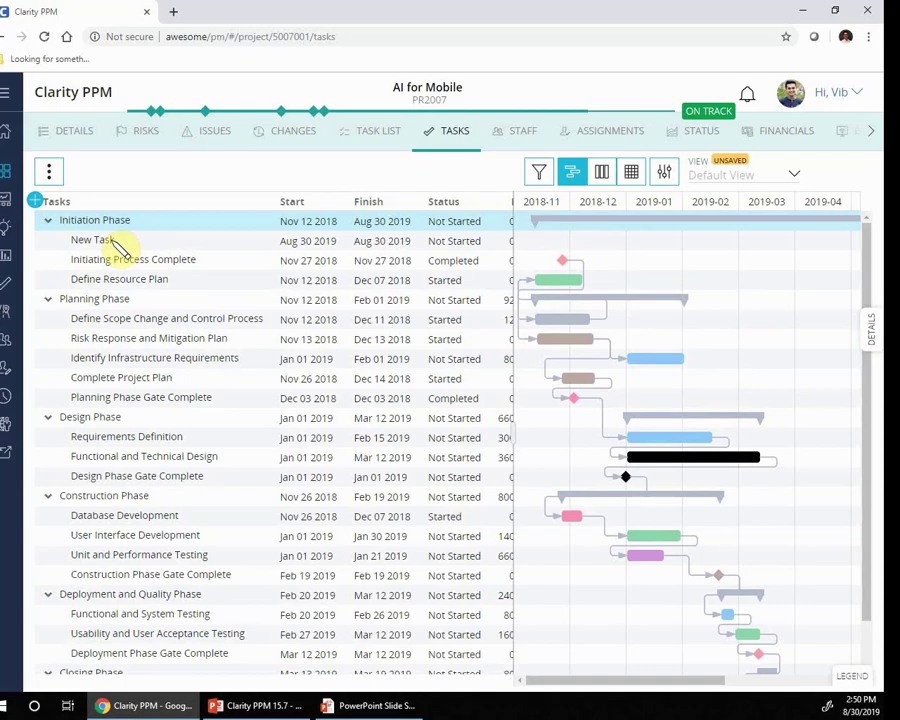
left_click(113, 244)
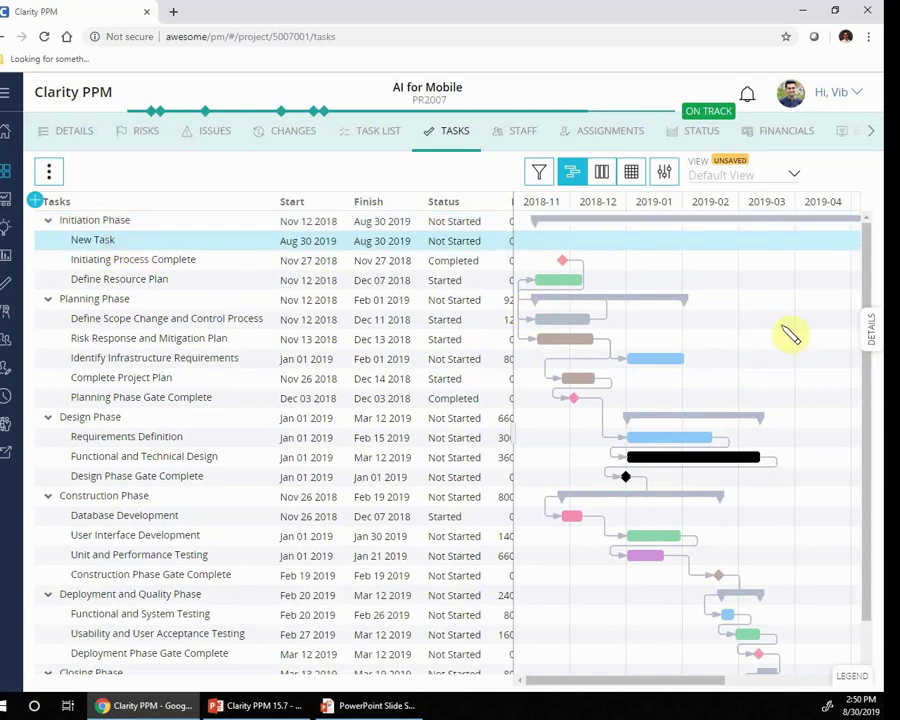
left_click(872, 342)
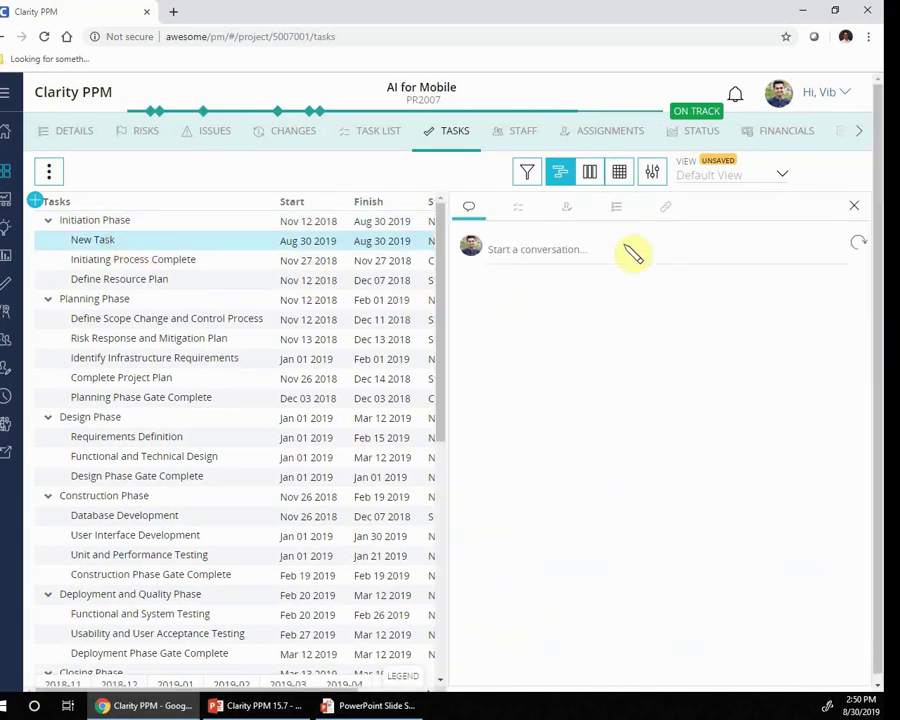
left_click(612, 211)
left_click_drag(538, 277, 465, 278)
type("Scope definition")
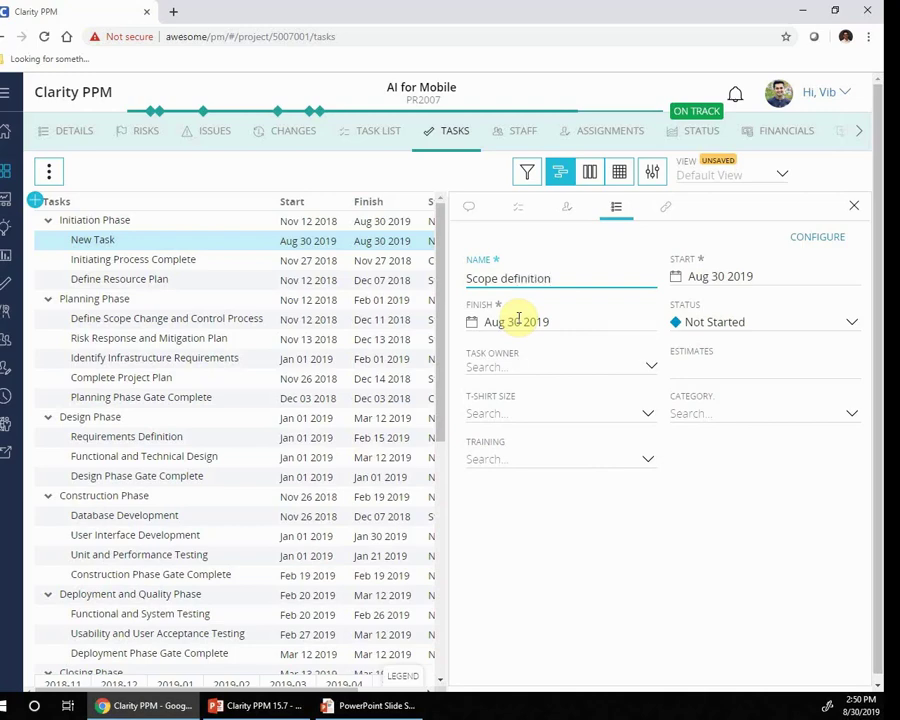
Step: Set the Scope definition task's finish date to Oct 31 2019 and close its details
left_click(472, 326)
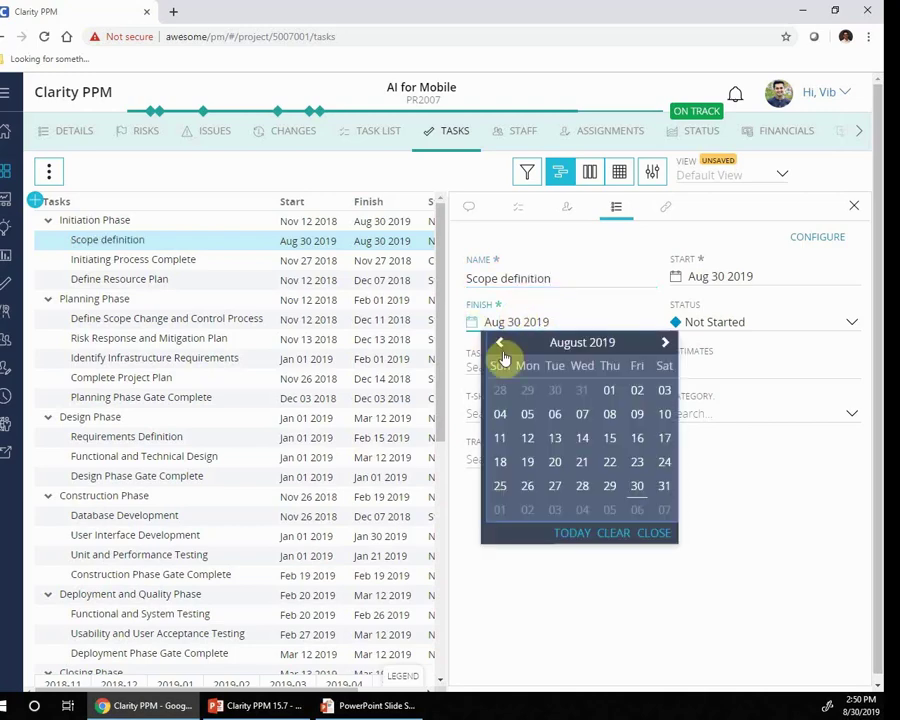
left_click(667, 344)
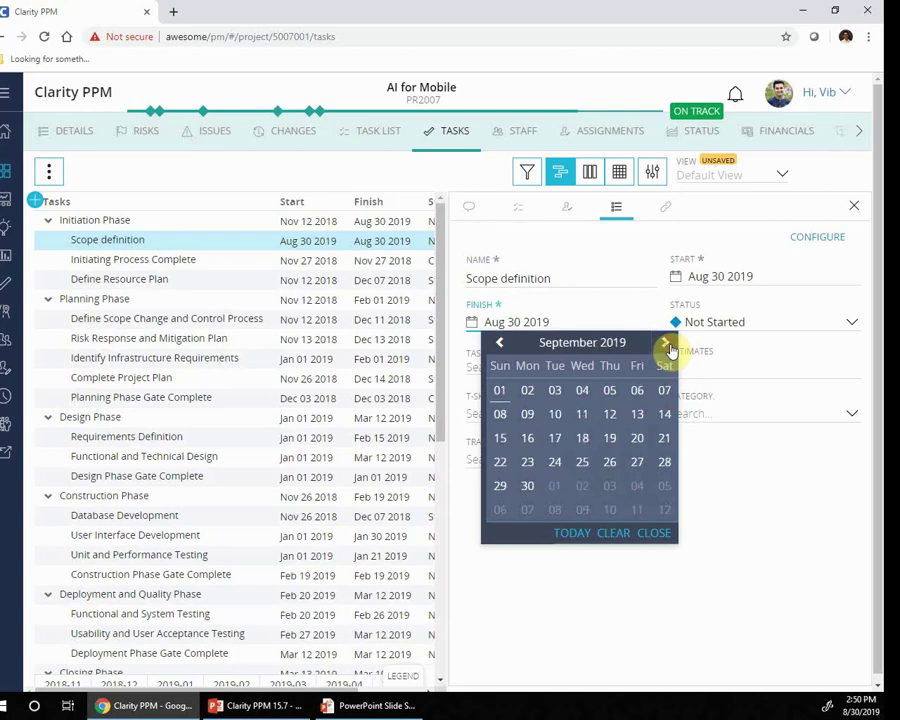
left_click(668, 346)
left_click(610, 488)
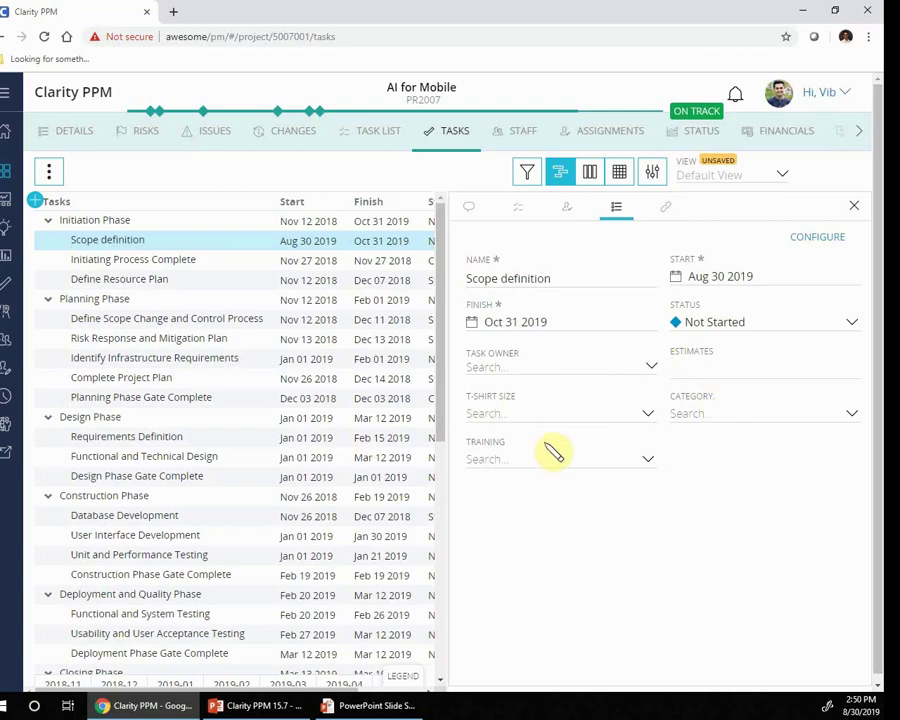
left_click(855, 207)
Step: Shift the Scope definition bar earlier on the timeline so it runs from Dec 09 2018 to Feb 08 2019
left_click_drag(625, 683, 796, 688)
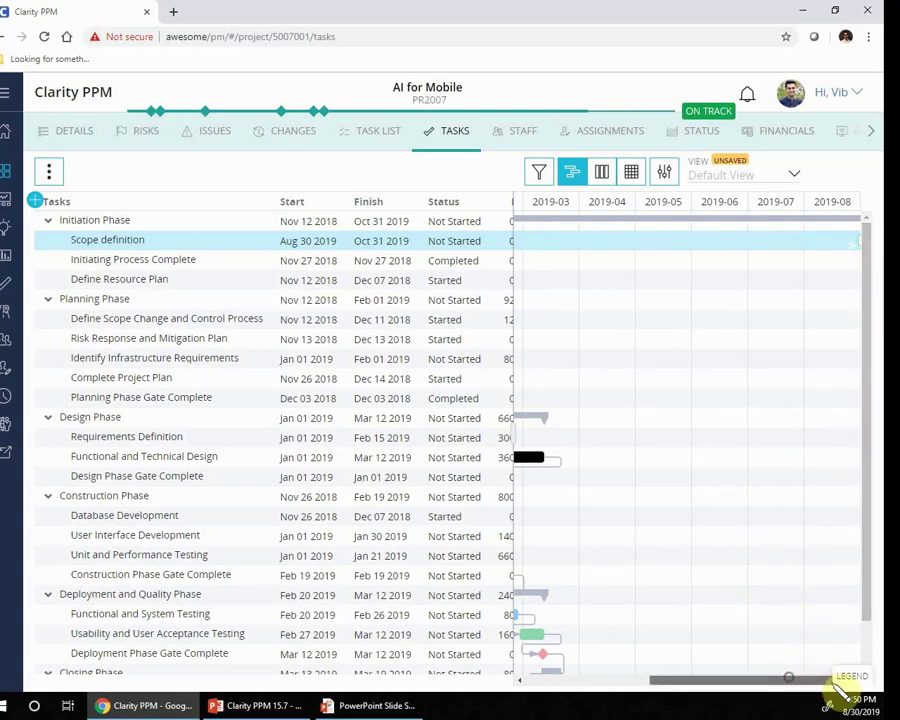
left_click_drag(855, 243, 613, 250)
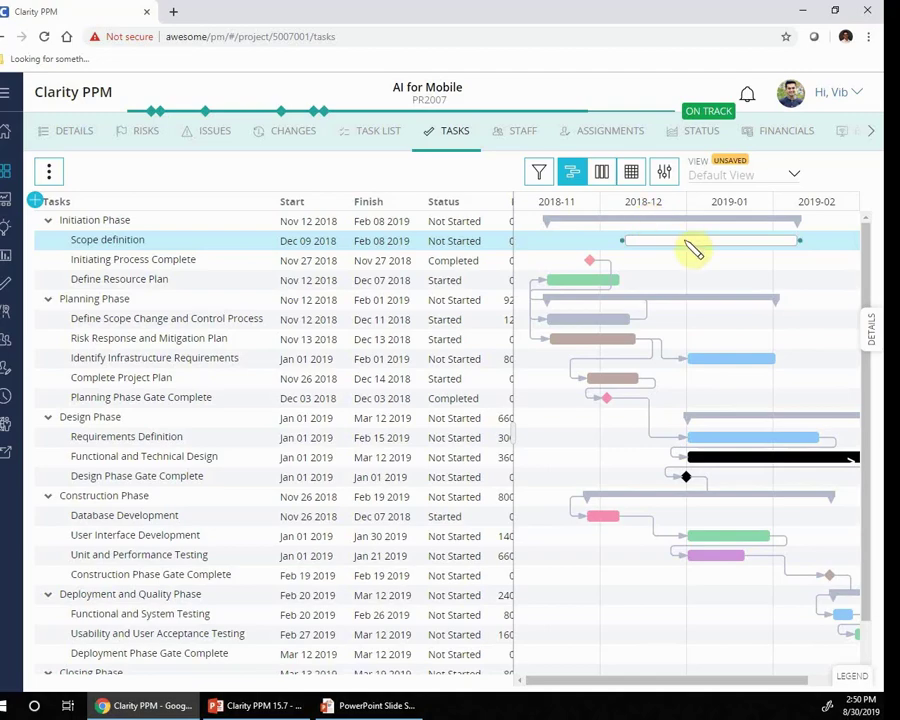
Step: Examine the available timeline periods and Color By attributes in the Gantt view settings
left_click(666, 174)
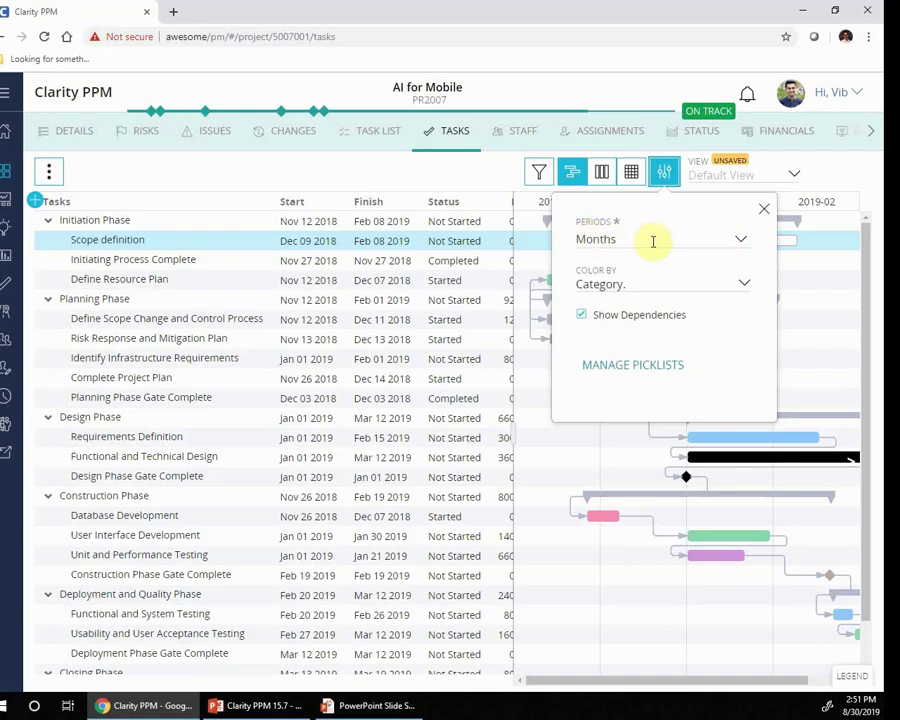
left_click(737, 240)
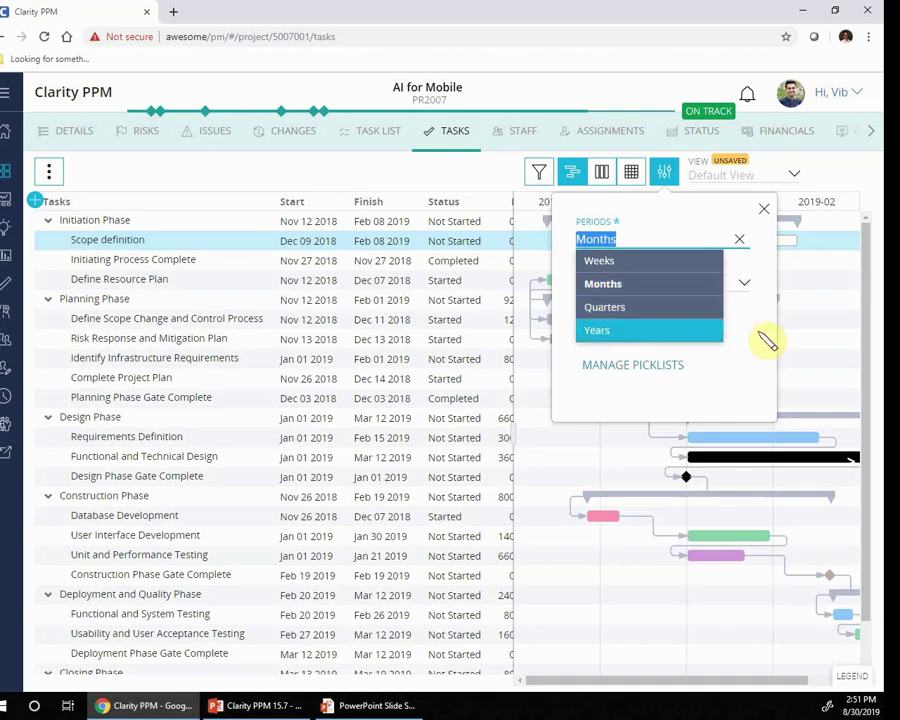
key("BackSpace")
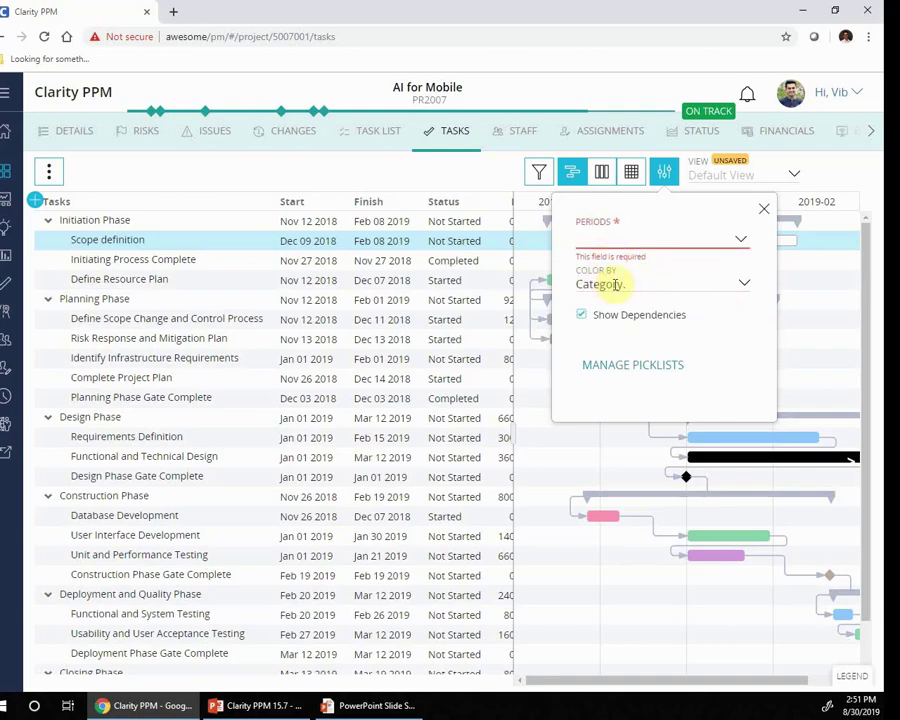
left_click(745, 287)
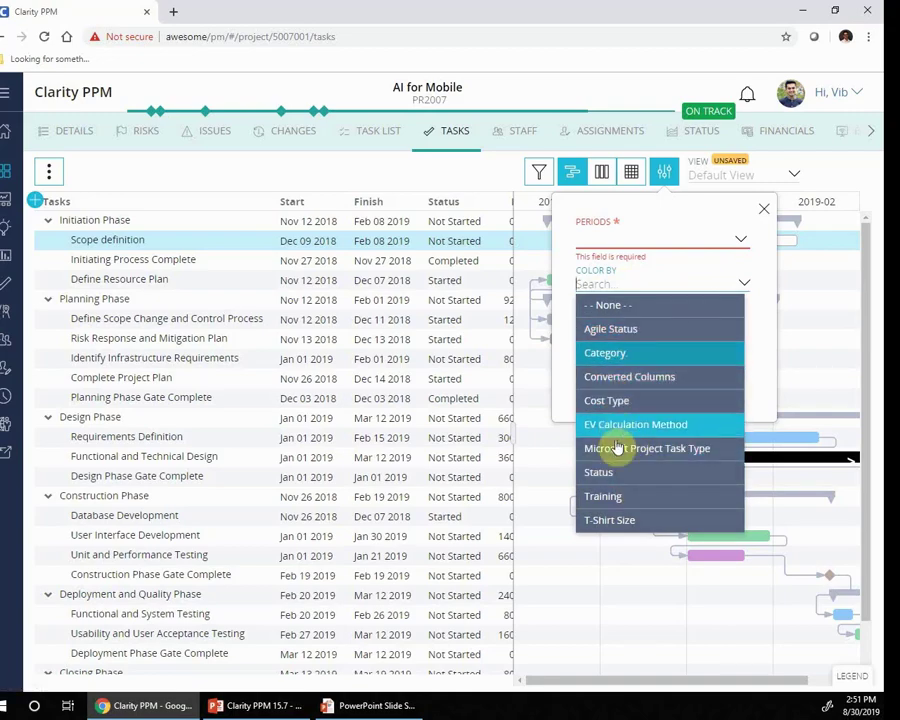
left_click(725, 353)
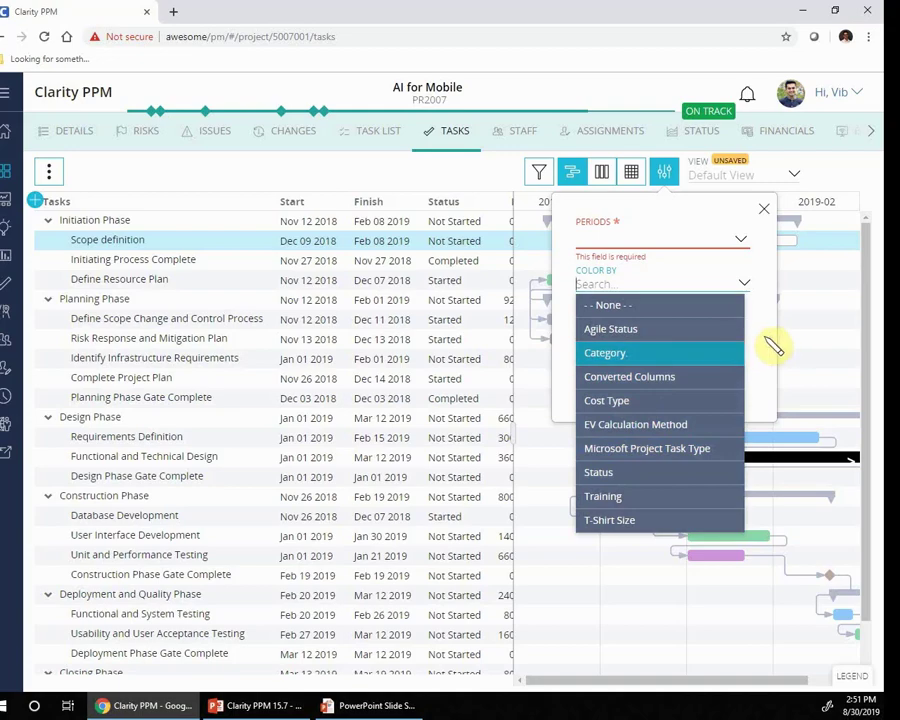
Step: Create a new task picklist named Scope Items
left_click(629, 368)
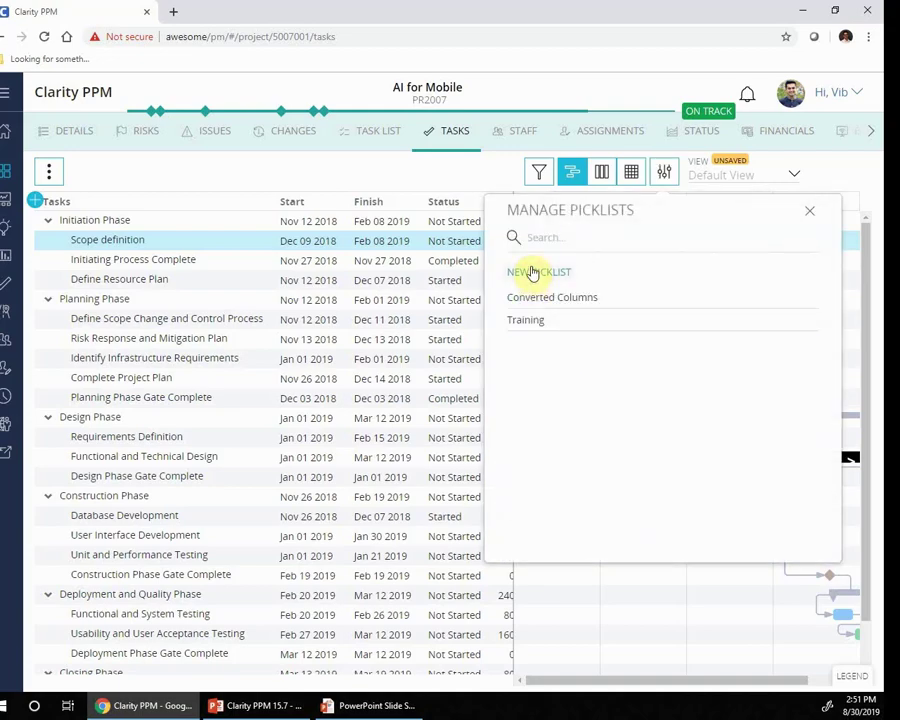
left_click(533, 273)
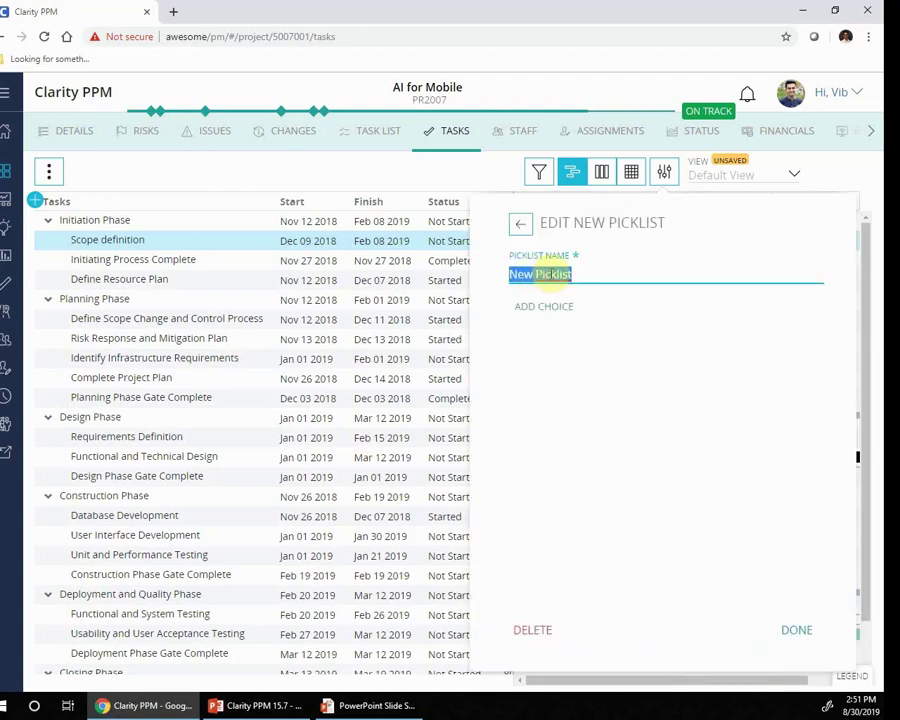
type("Scope Items")
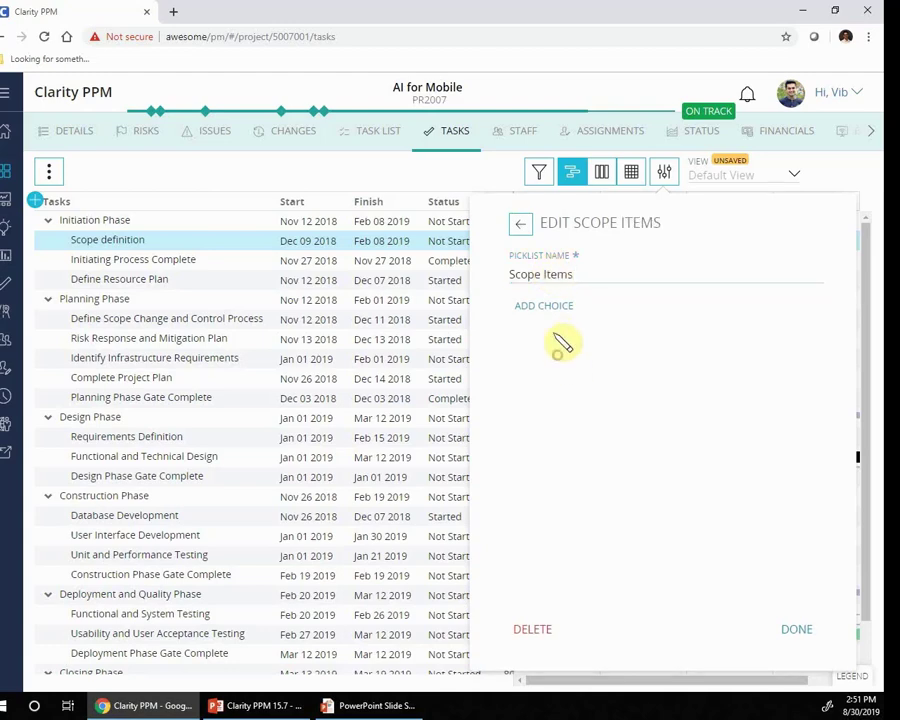
Step: Add two choices to the Scope Items picklist, color the first green and the second orange, and close picklist management
left_click(536, 308)
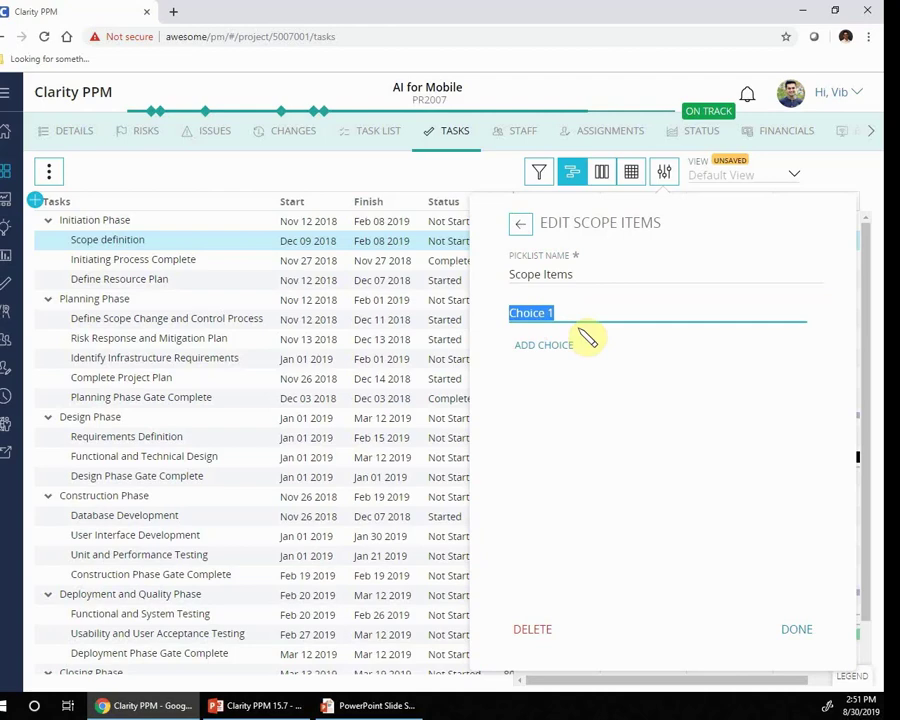
left_click(556, 345)
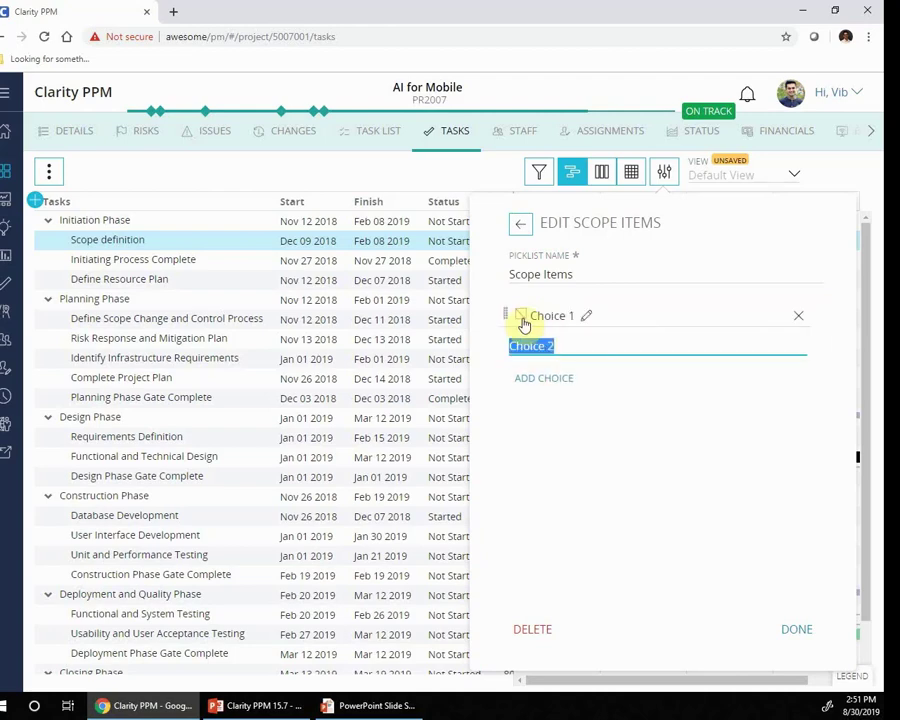
left_click(522, 318)
left_click(527, 340)
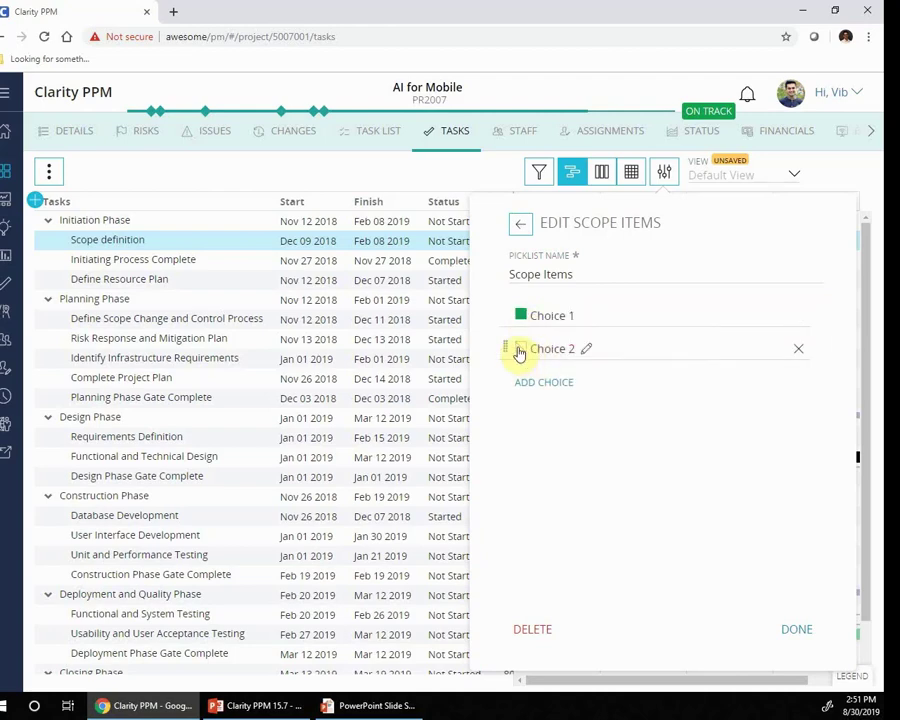
left_click(518, 348)
left_click(543, 373)
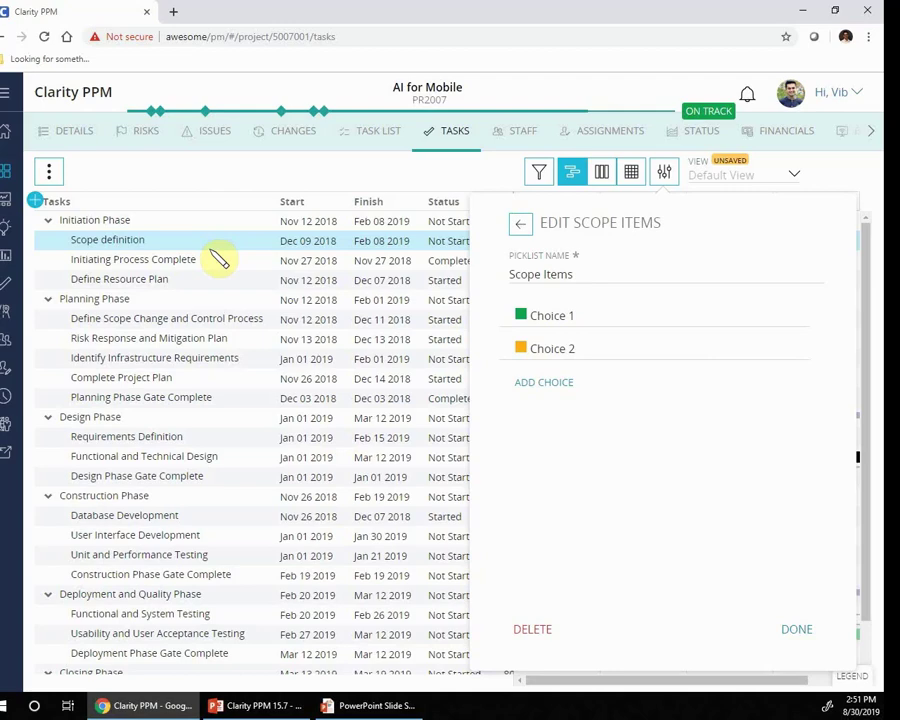
left_click(520, 223)
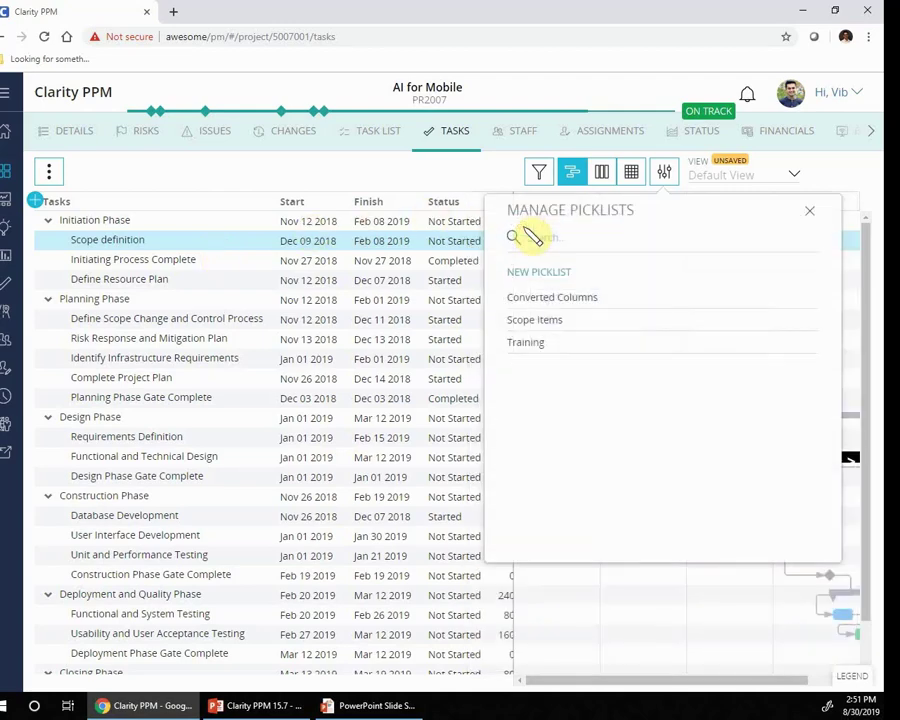
left_click(810, 212)
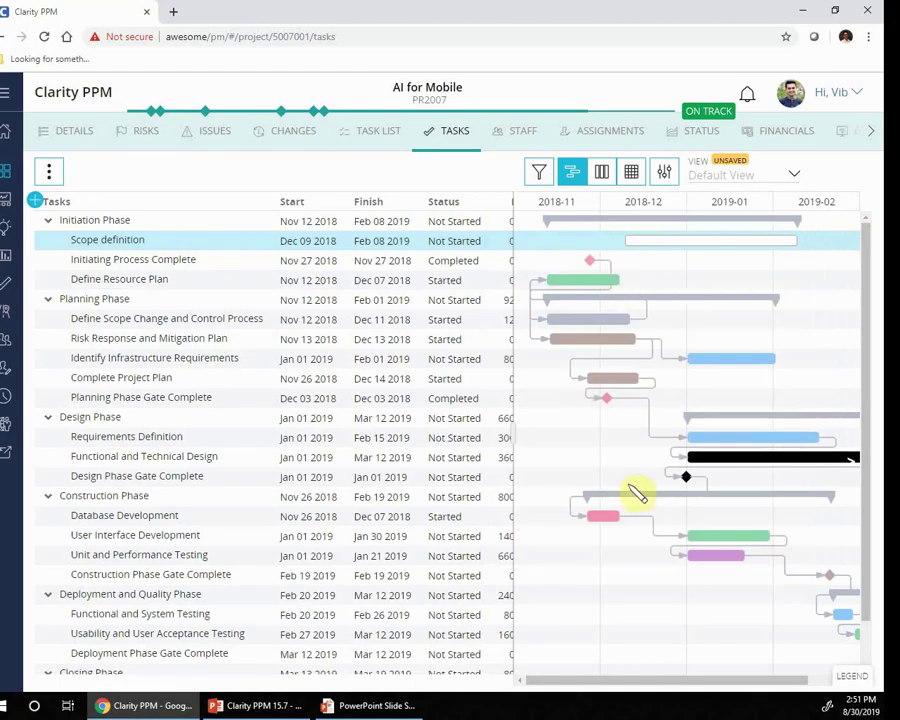